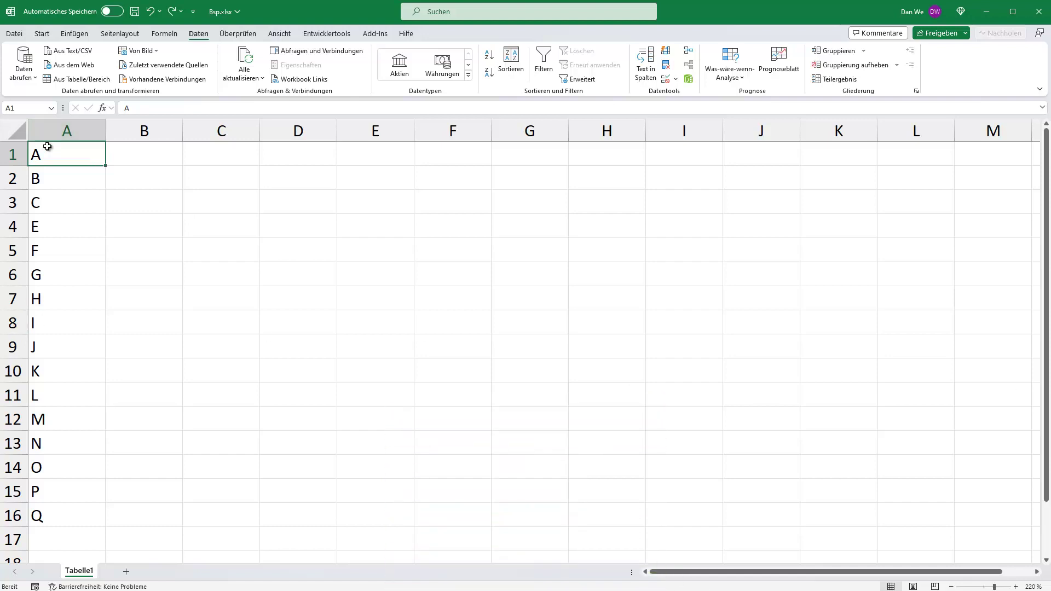
# Step: Sketch the intended layout by selecting groups of four letters and target rows B1:E1 and B2:E2
pyautogui.moveTo(62, 156)
pyautogui.mouseDown()
pyautogui.moveTo(72, 226)
pyautogui.moveTo(60, 507)
pyautogui.mouseUp()
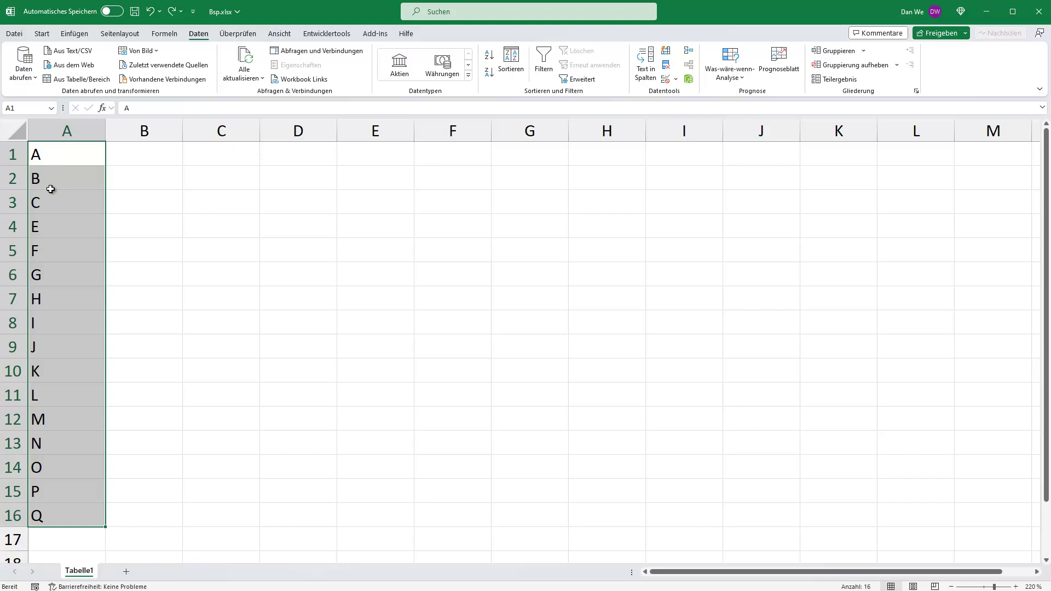
pyautogui.click(55, 156)
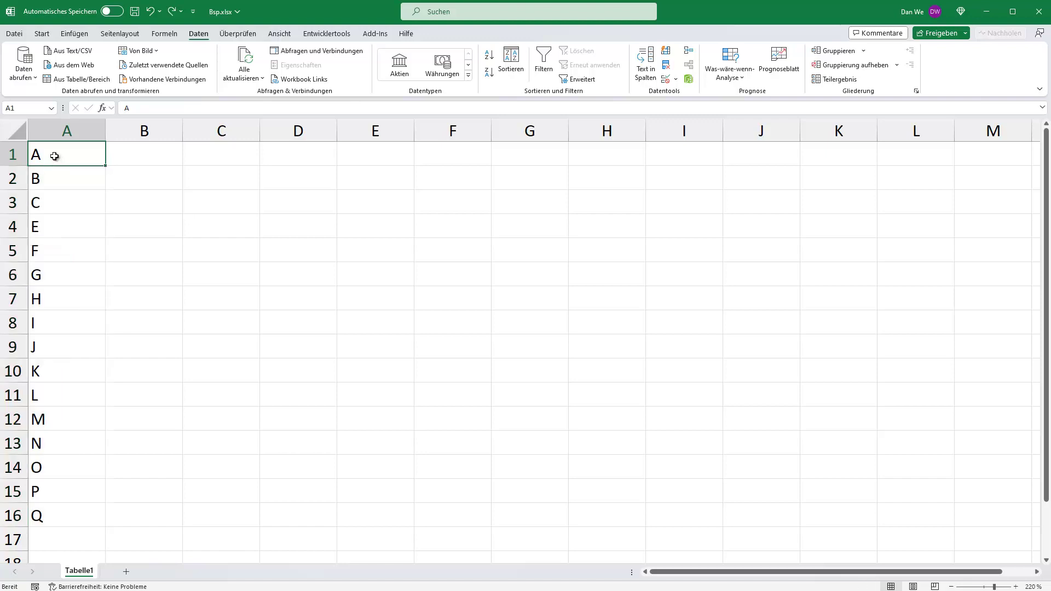
pyautogui.moveTo(54, 157); pyautogui.dragTo(51, 227)
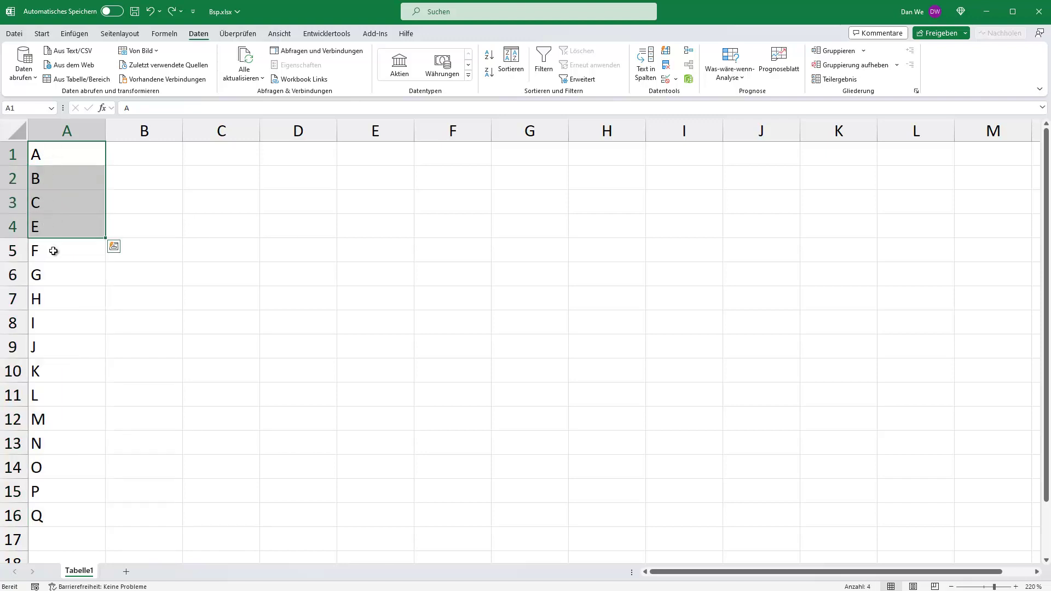
pyautogui.moveTo(52, 250); pyautogui.dragTo(55, 320)
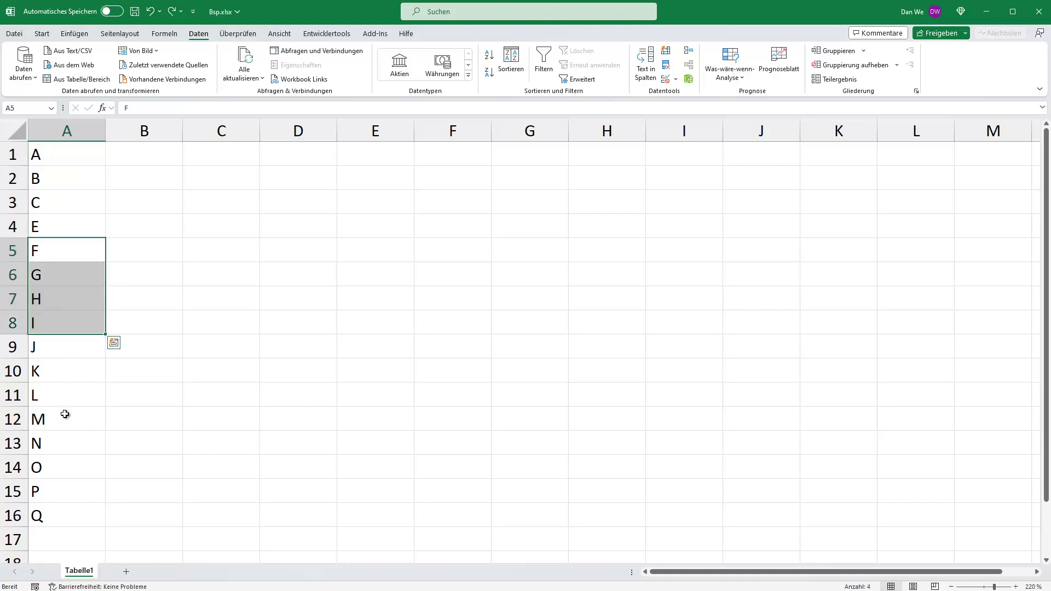
pyautogui.moveTo(132, 153); pyautogui.dragTo(352, 132)
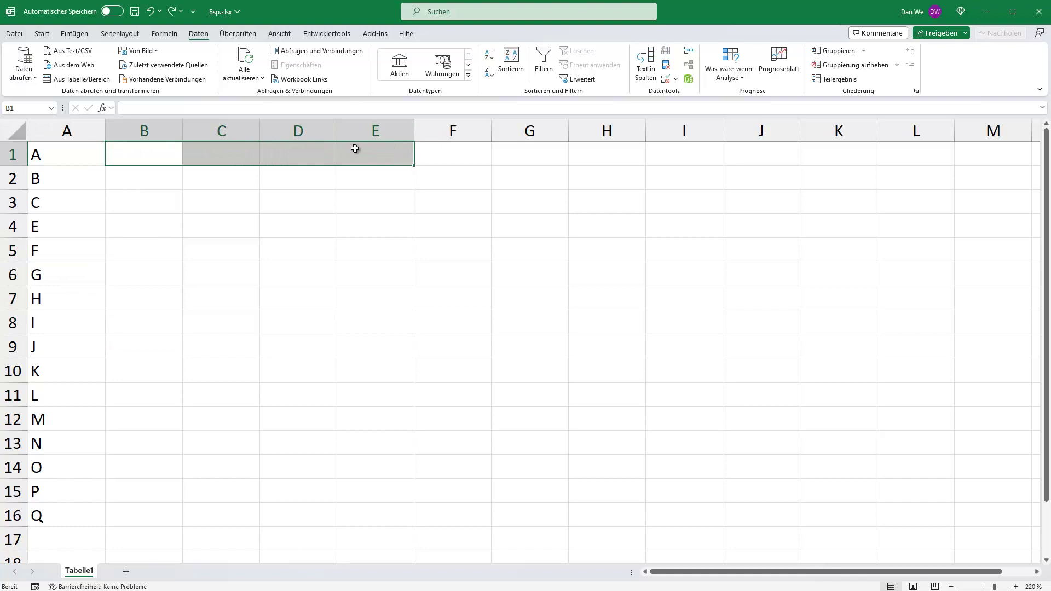
pyautogui.moveTo(42, 151); pyautogui.dragTo(38, 509)
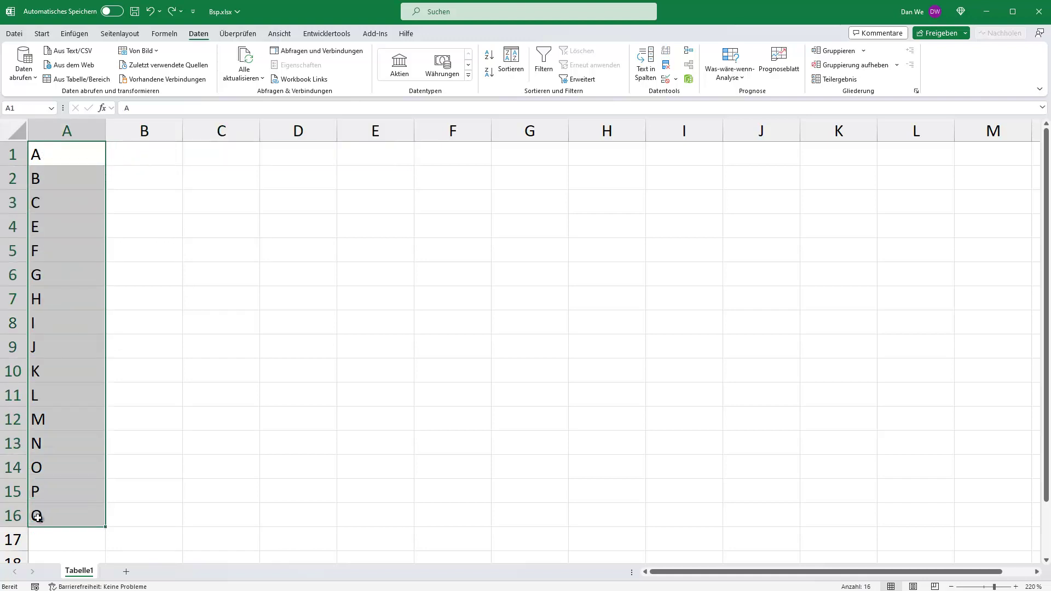
pyautogui.moveTo(138, 155); pyautogui.dragTo(342, 163)
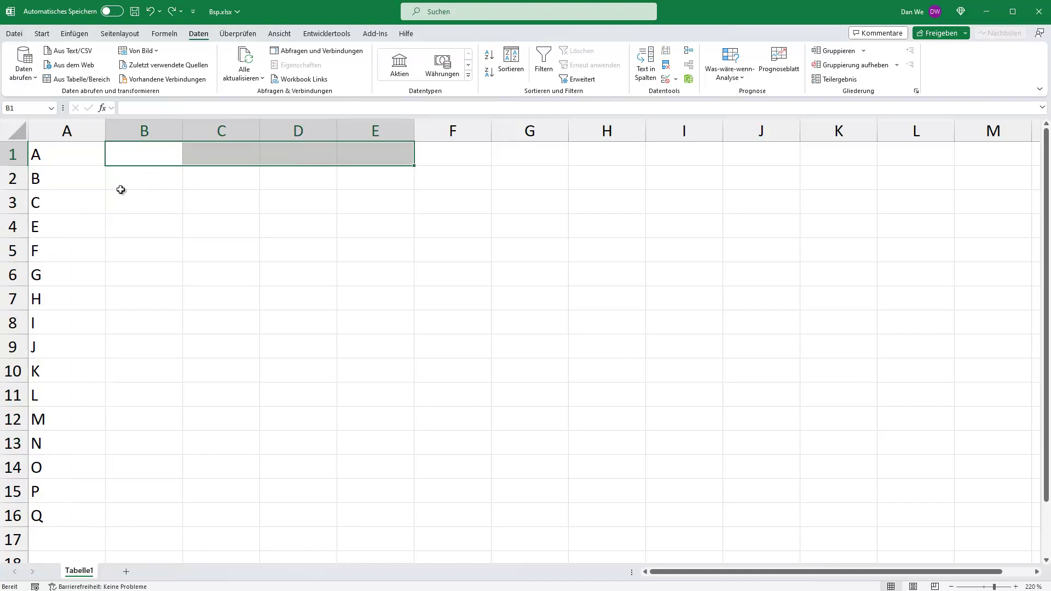
pyautogui.moveTo(134, 184); pyautogui.dragTo(359, 182)
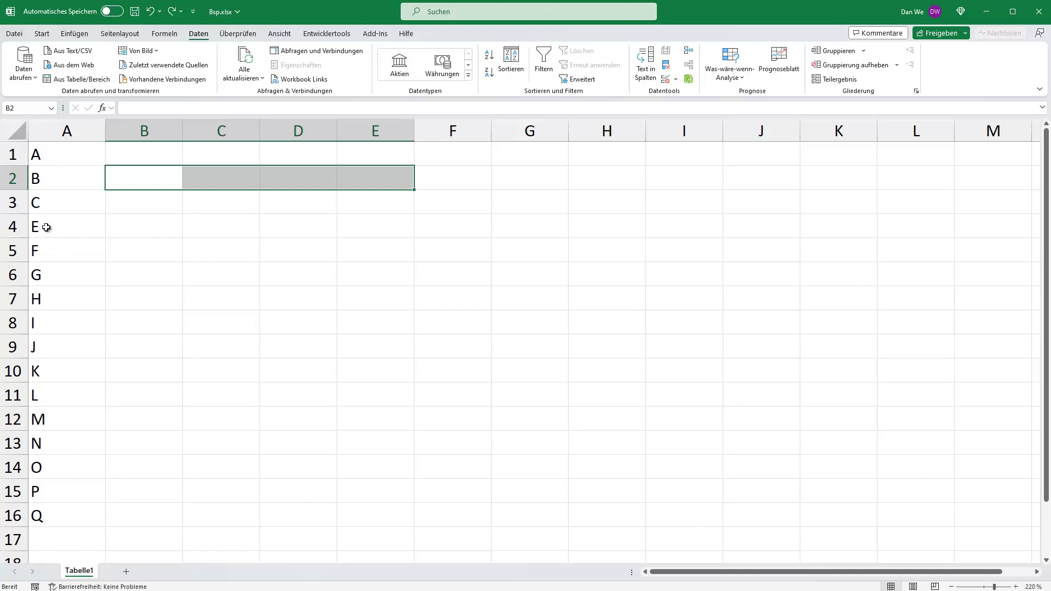
pyautogui.moveTo(48, 159); pyautogui.dragTo(53, 330)
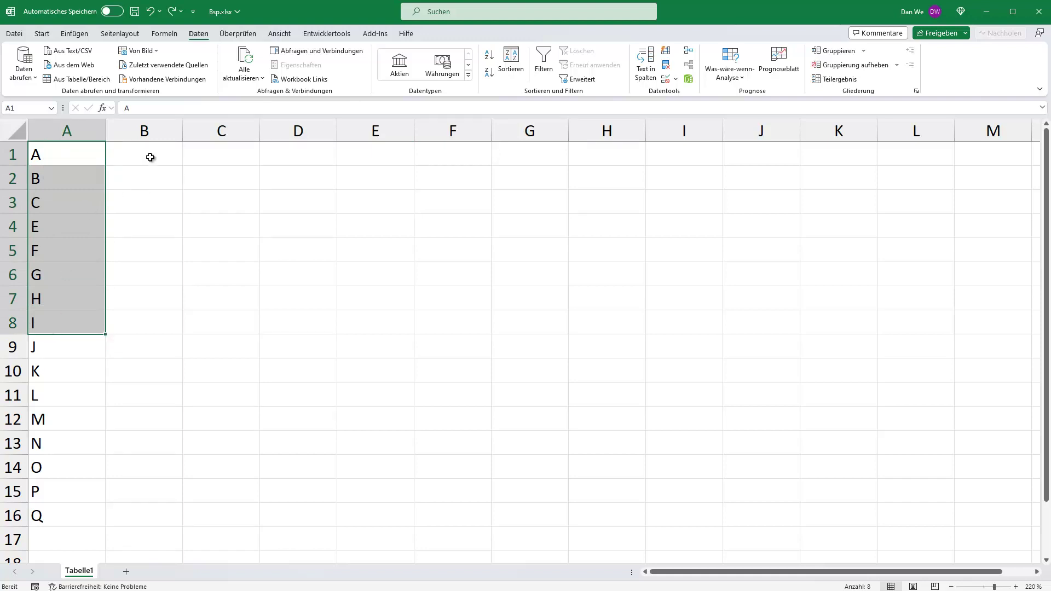
pyautogui.moveTo(150, 157); pyautogui.dragTo(350, 156)
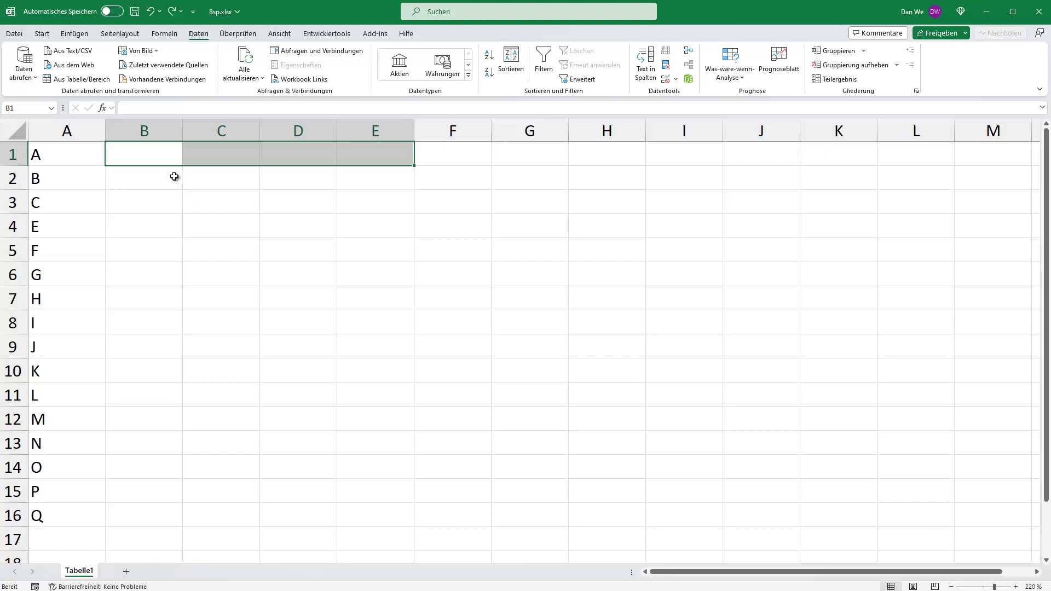
# Step: Load A1:A16 into Power Query as a table without headers, via Aus Tabelle/Bereich
pyautogui.click(76, 151)
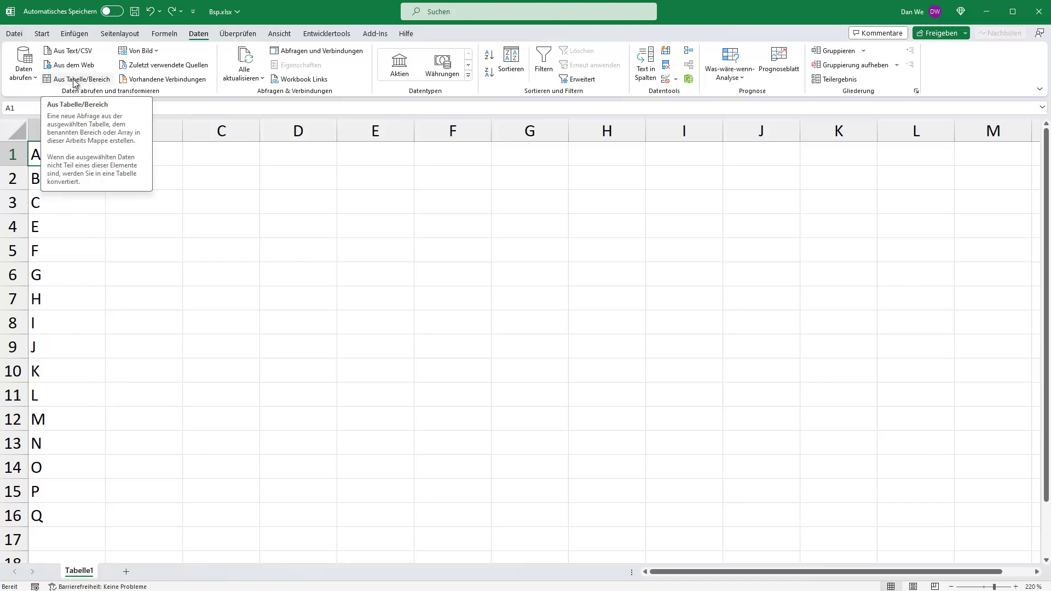
pyautogui.click(75, 80)
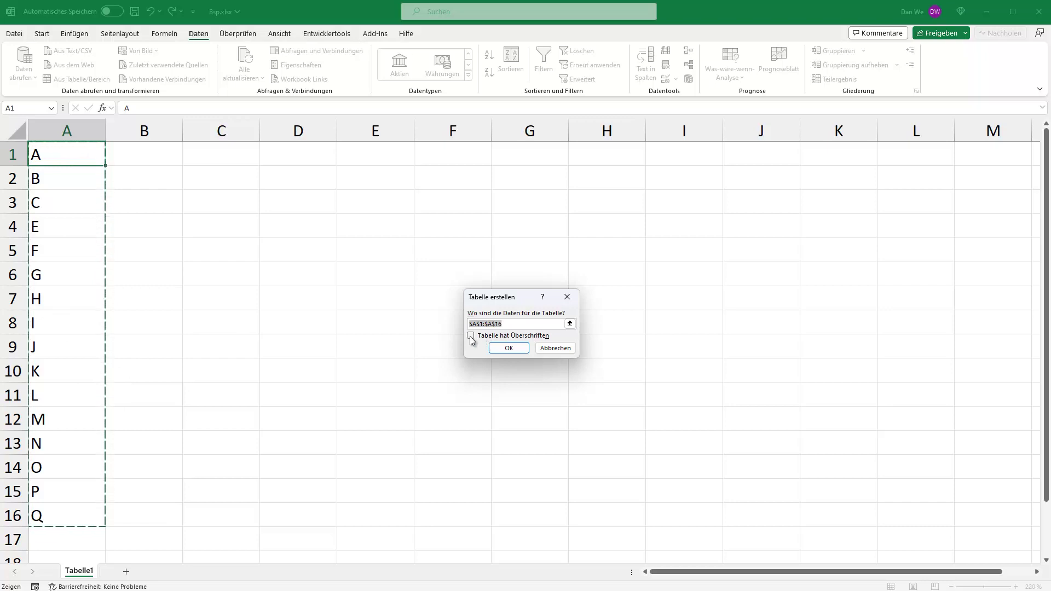
pyautogui.click(506, 349)
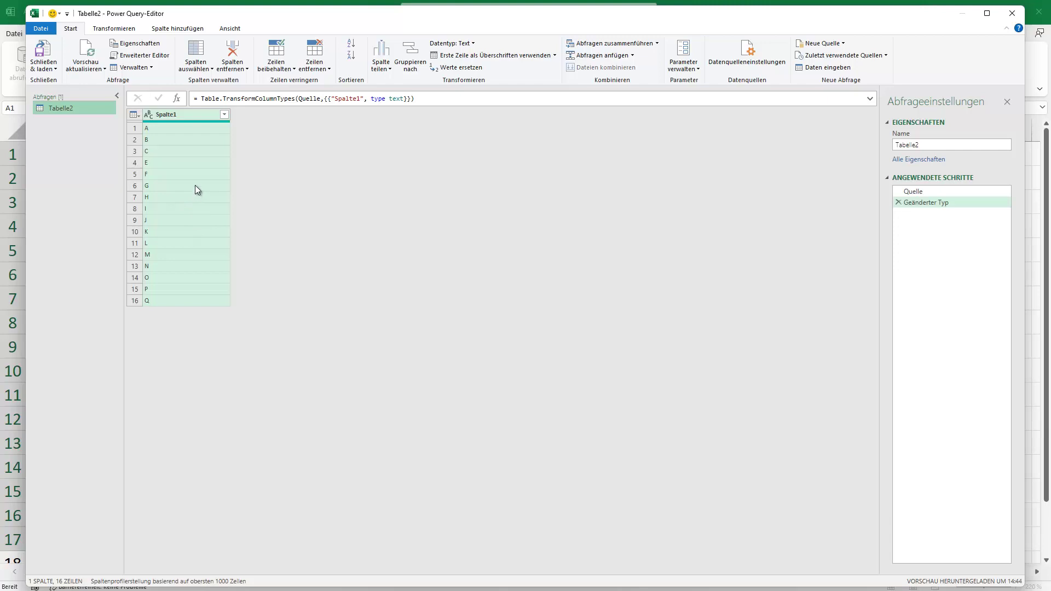
# Step: Convert the Spalte1 column into a 16-item list with In Liste konvertieren
pyautogui.click(114, 30)
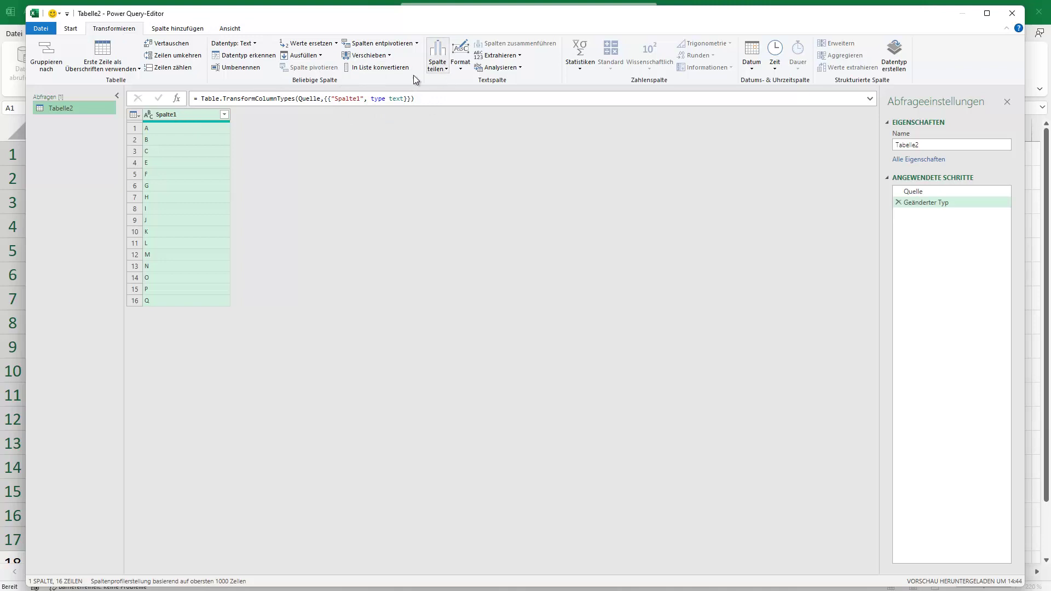
pyautogui.click(376, 66)
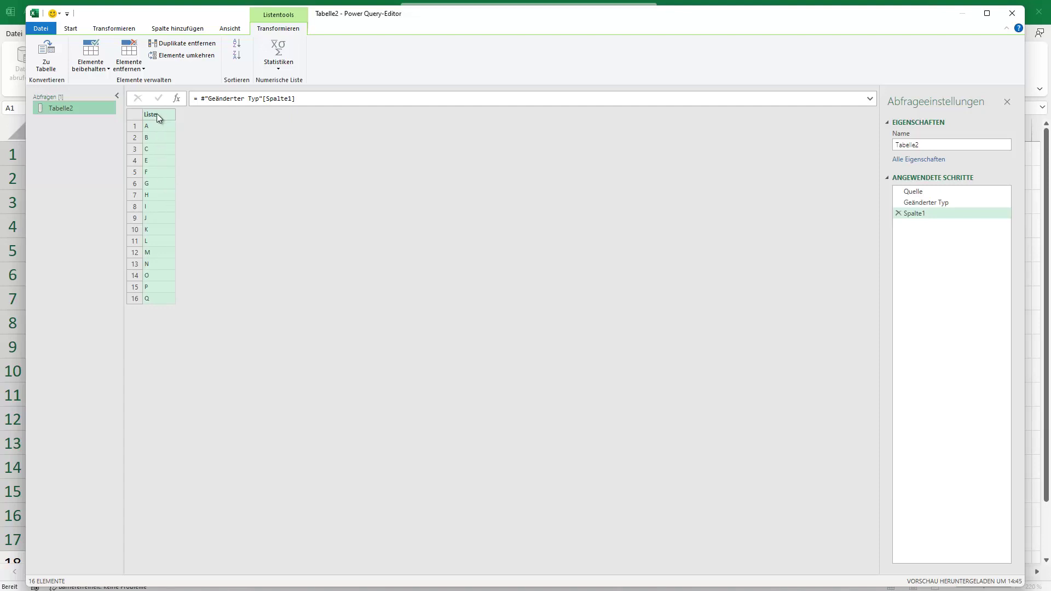
pyautogui.click(200, 98)
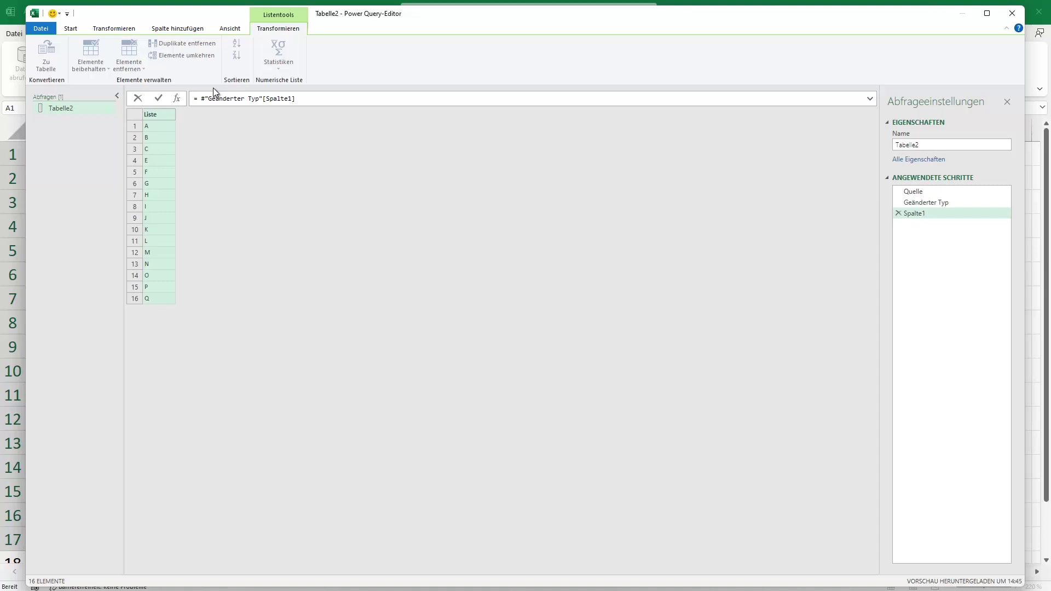
# Step: Change the step formula to List.Split(#"Geänderter Typ"[Spalte1],4) to split the list into fours
pyautogui.write('List')
pyautogui.write('.')
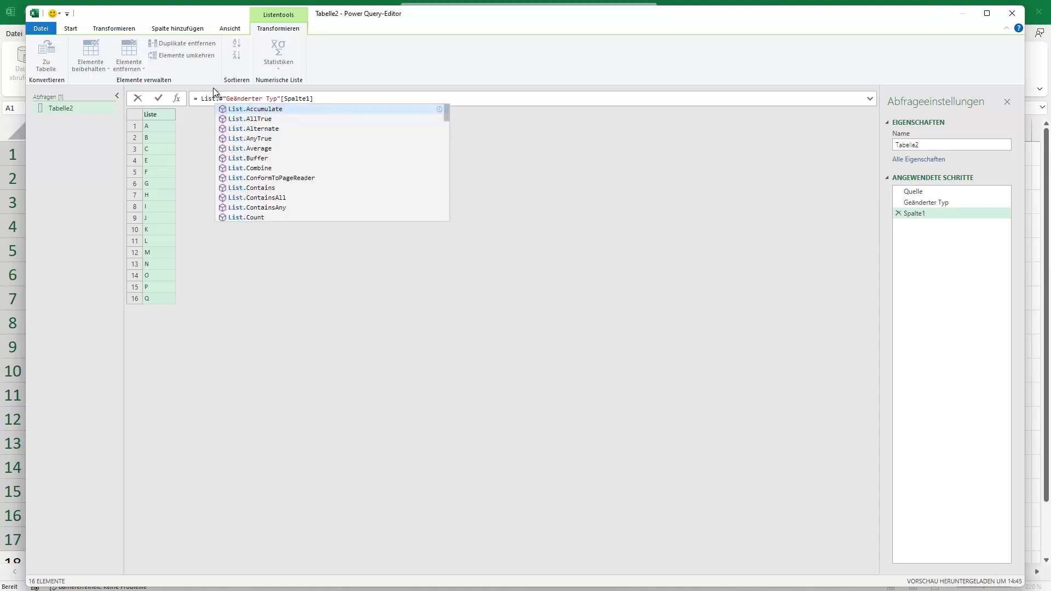
pyautogui.write('Split')
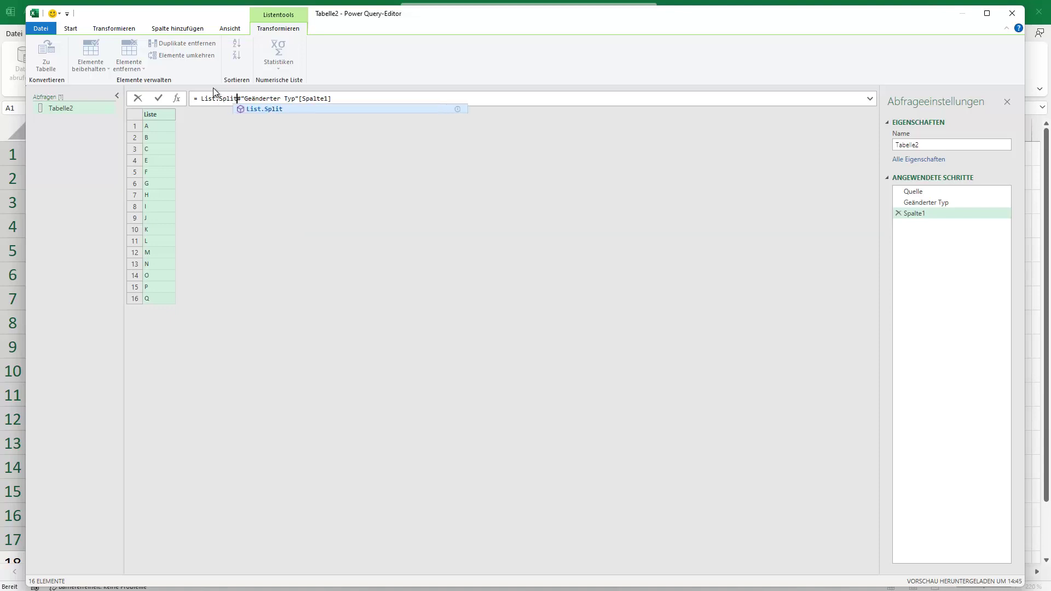
pyautogui.write('(')
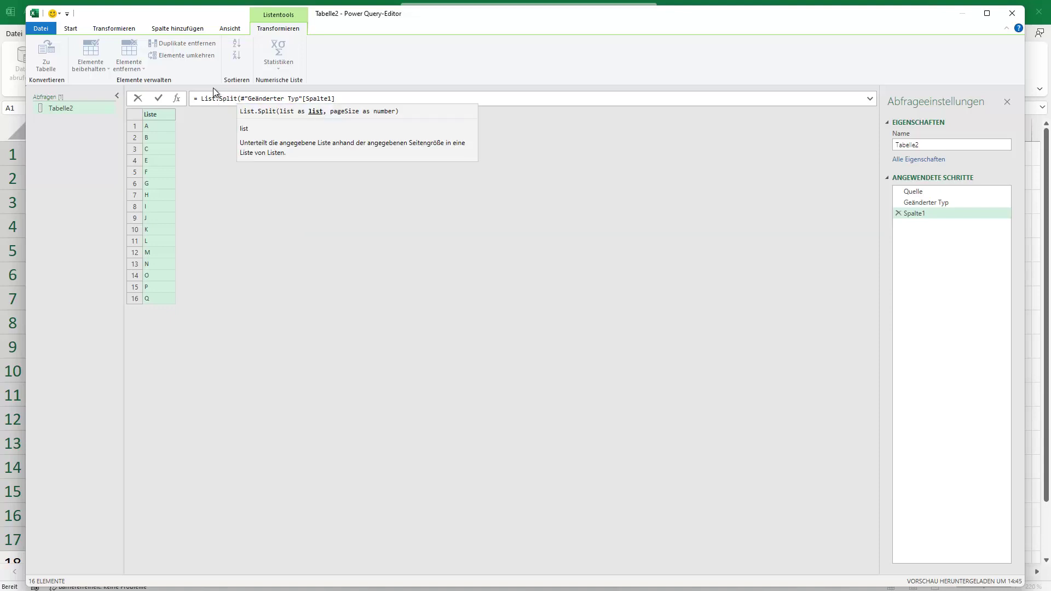
pyautogui.click(348, 100)
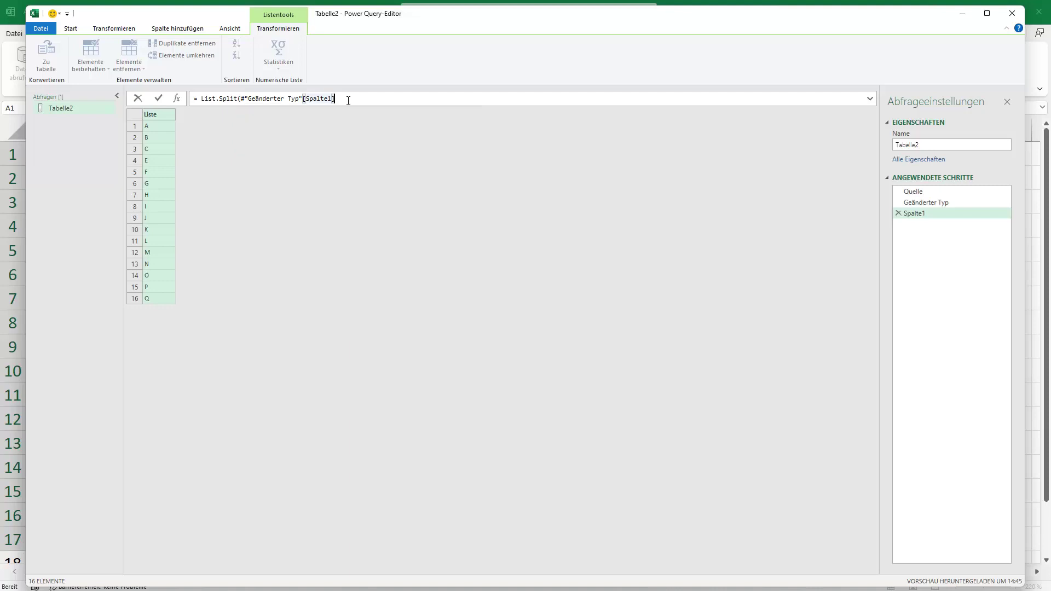
pyautogui.write(',')
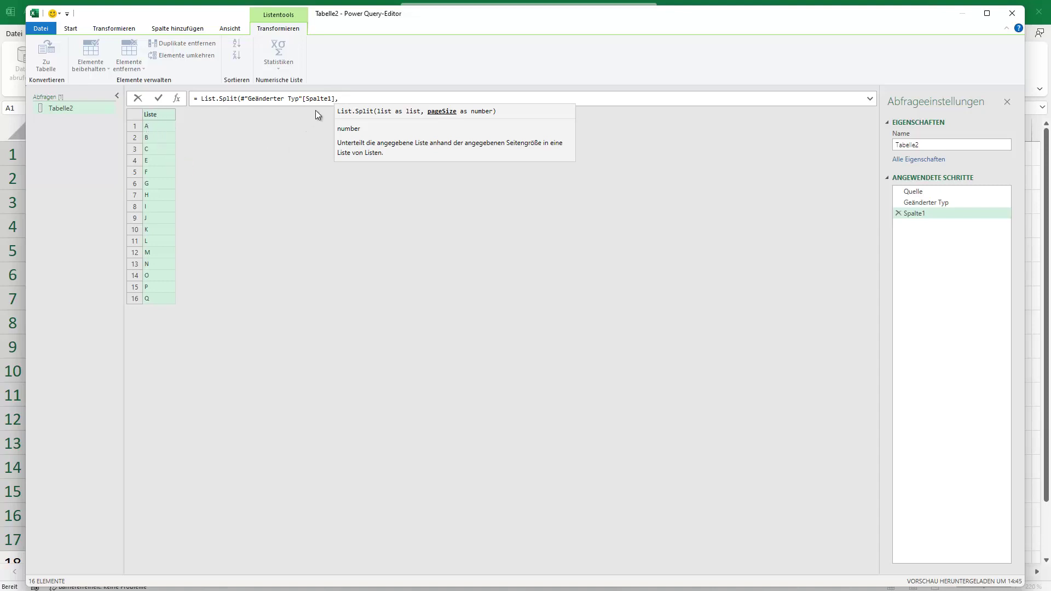
pyautogui.write('4')
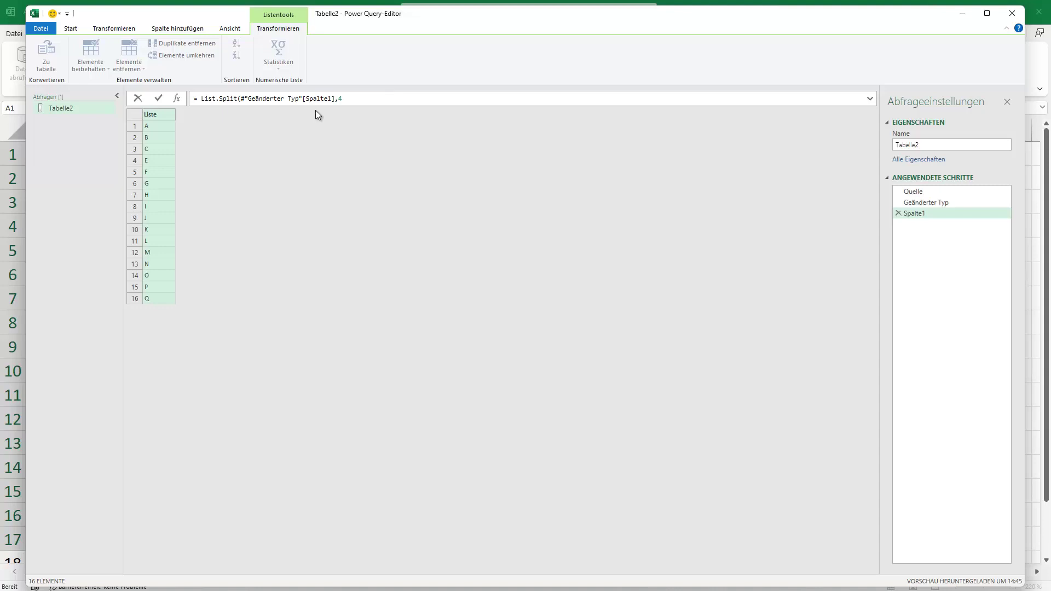
pyautogui.write(')')
pyautogui.click(159, 98)
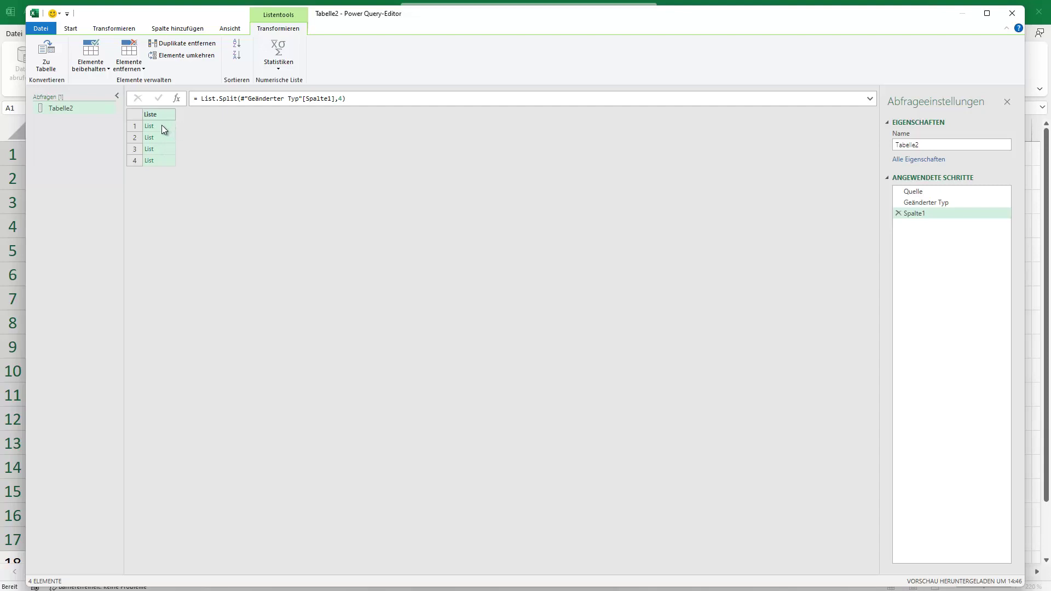
# Step: Preview the first two chunks, A, B, C, E and F, G, H, I, in a resized pane
pyautogui.click(167, 127)
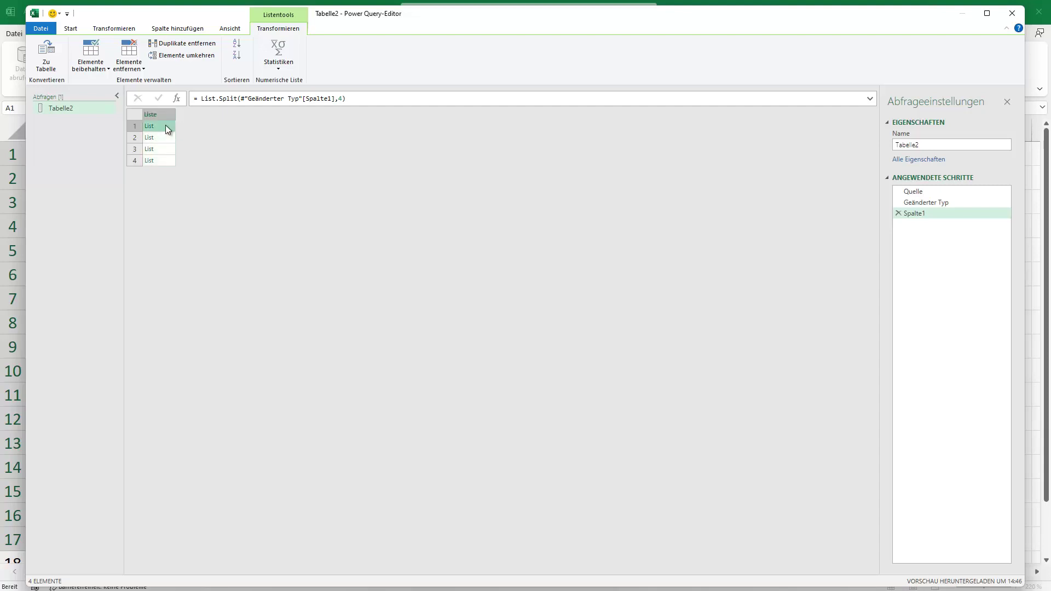
pyautogui.moveTo(191, 512); pyautogui.dragTo(191, 325)
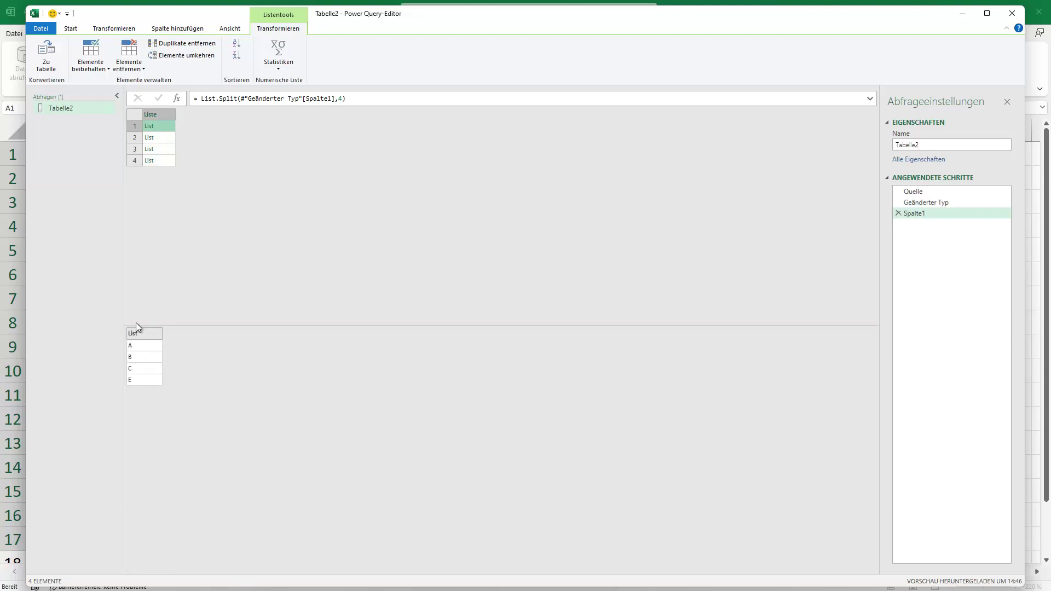
pyautogui.click(167, 142)
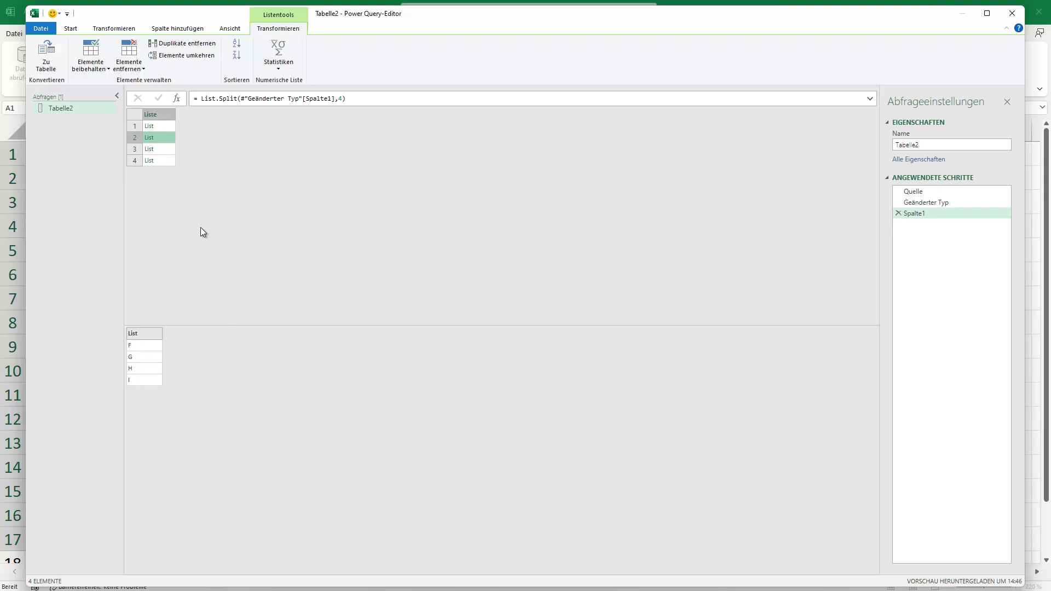
pyautogui.moveTo(274, 327); pyautogui.dragTo(291, 489)
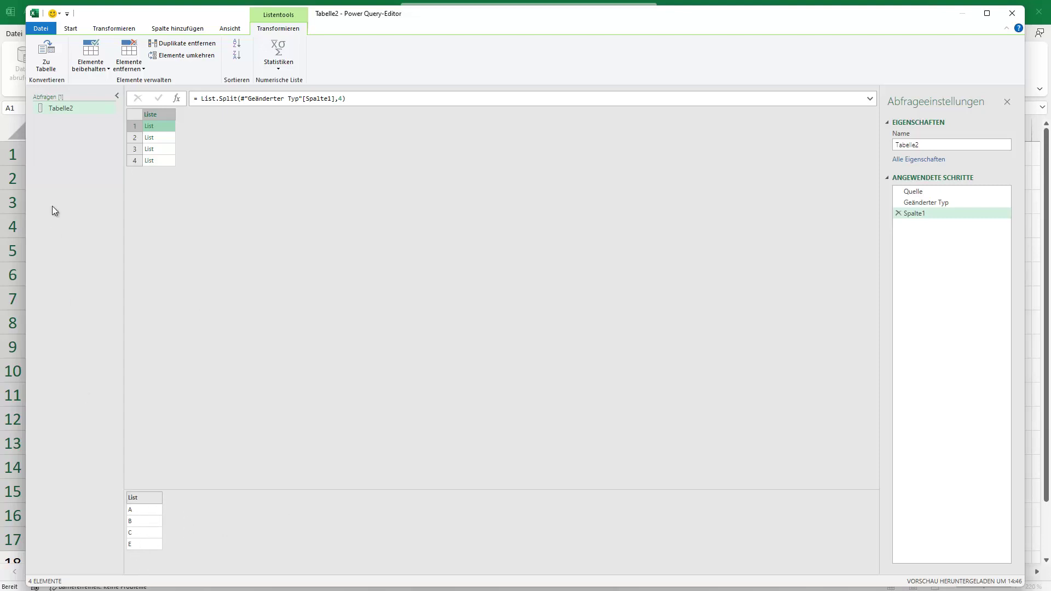
pyautogui.click(204, 100)
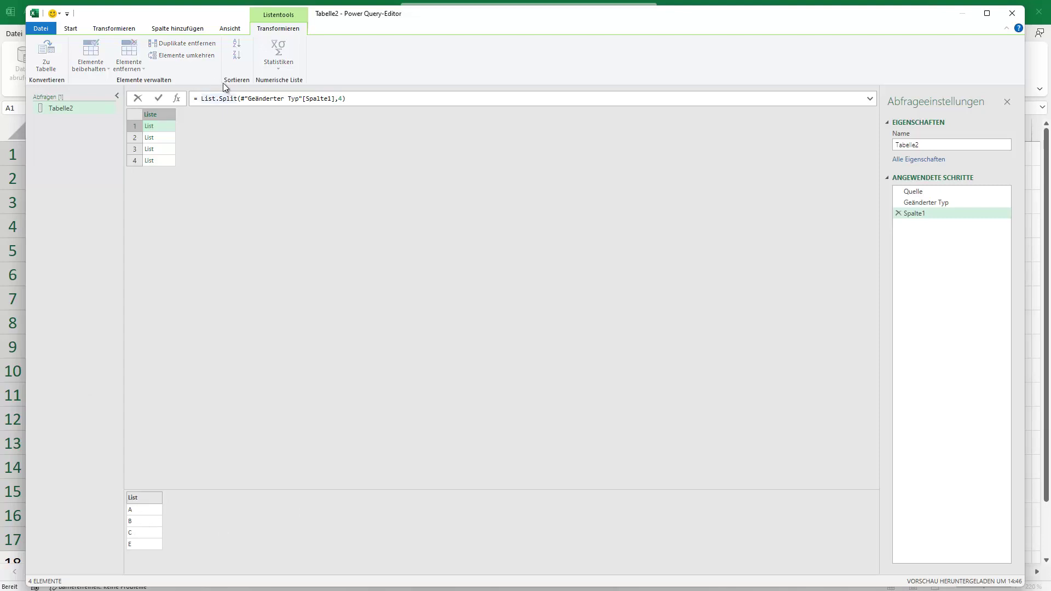
# Step: Wrap the formula as Table.FromRows(List.Split(#"Geänderter Typ"[Spalte1],4),4) to produce a 4×4 table
pyautogui.write('Tab')
pyautogui.write('le.Fro')
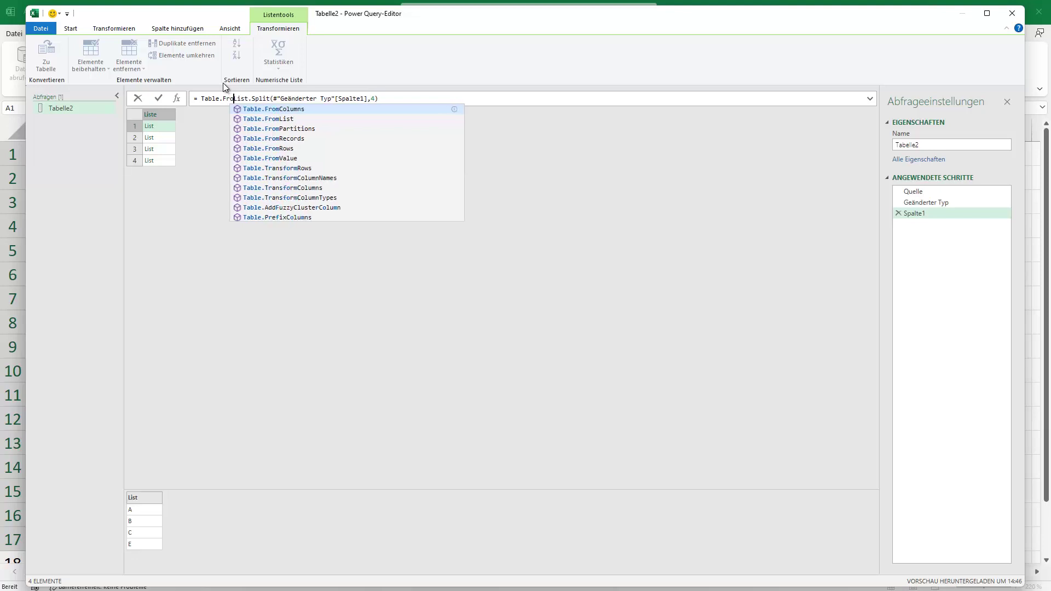
pyautogui.write('mRo')
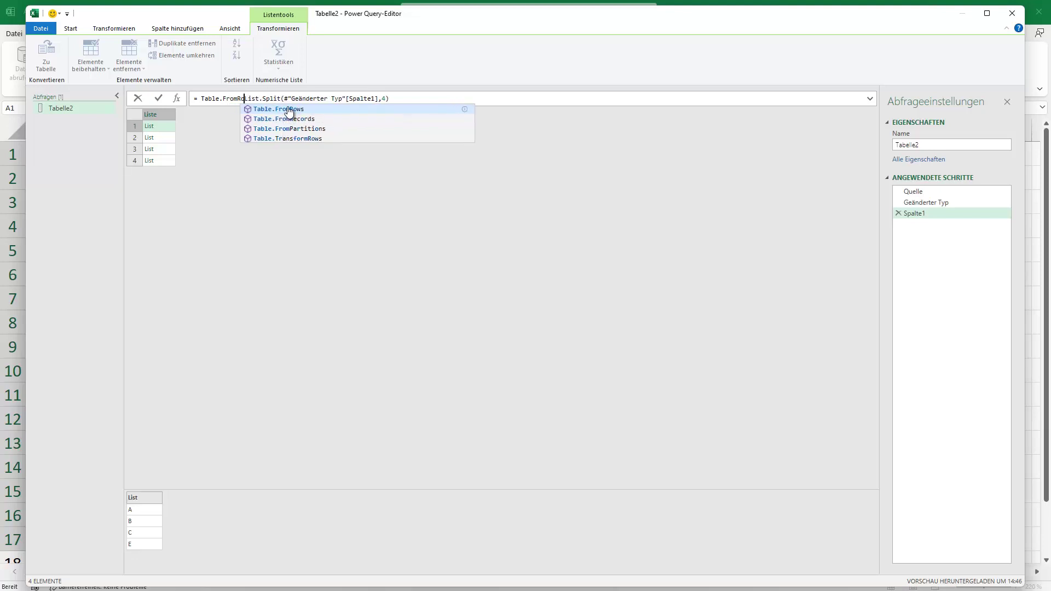
pyautogui.write('ws')
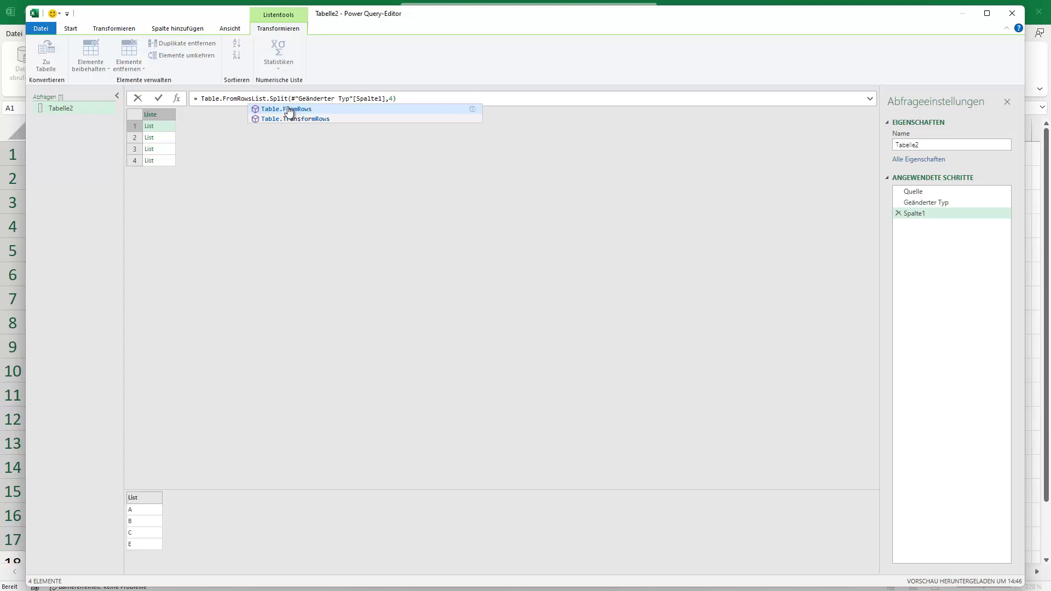
pyautogui.write('(')
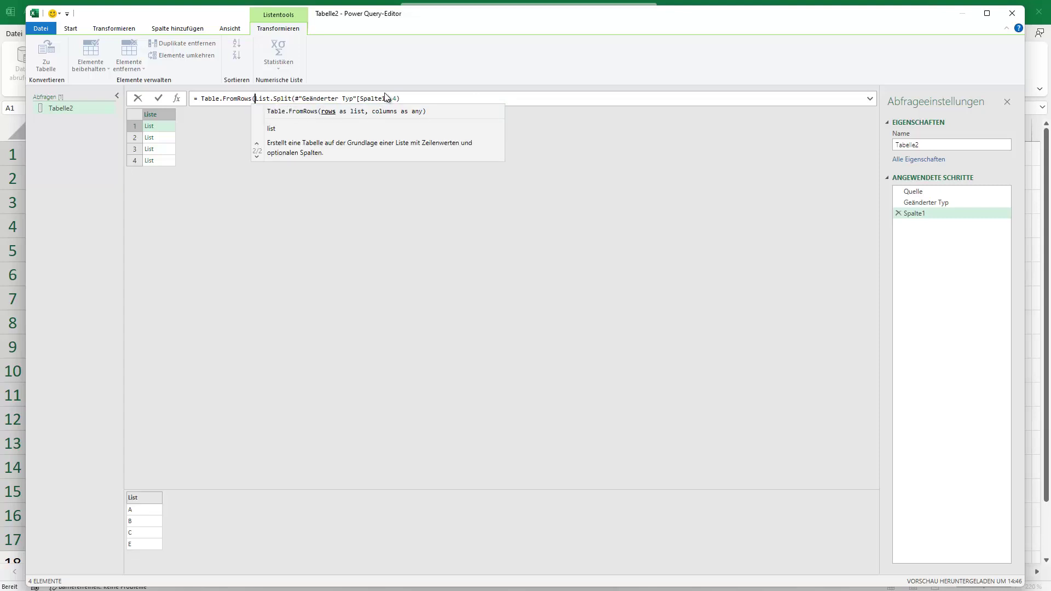
pyautogui.click(409, 99)
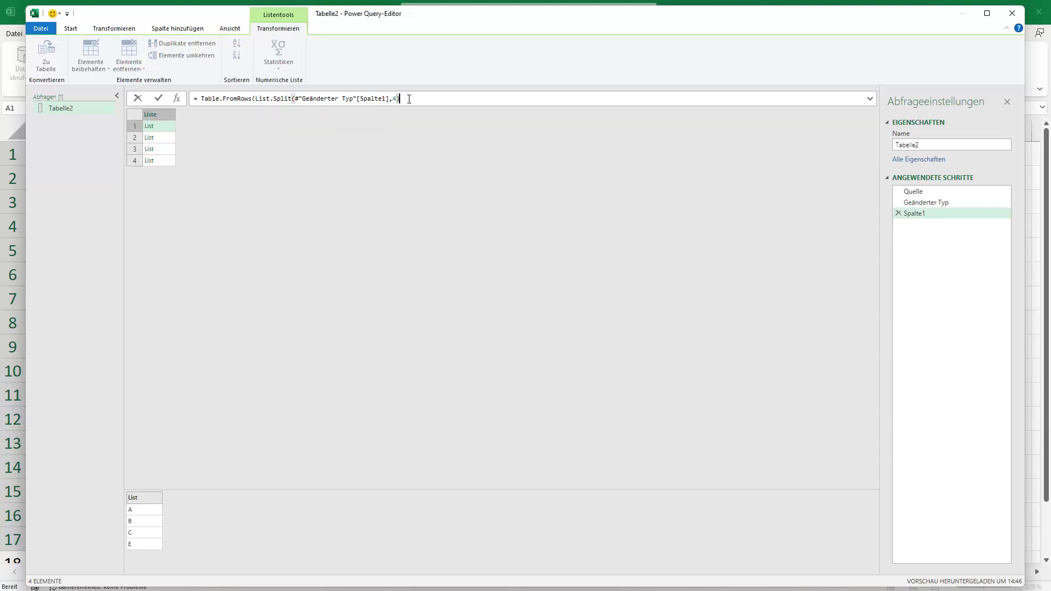
pyautogui.write(',')
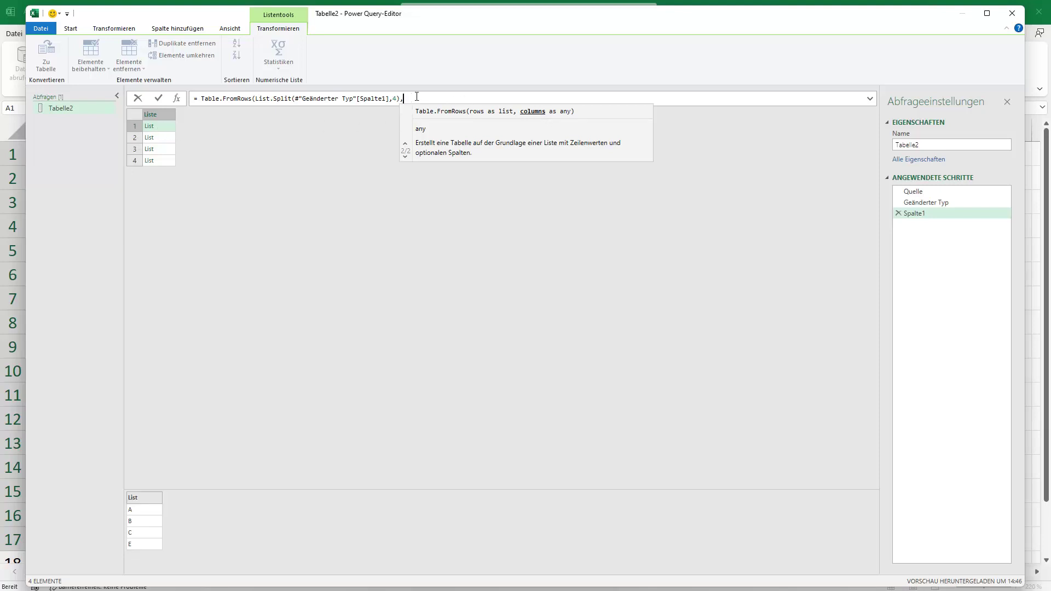
pyautogui.write('4')
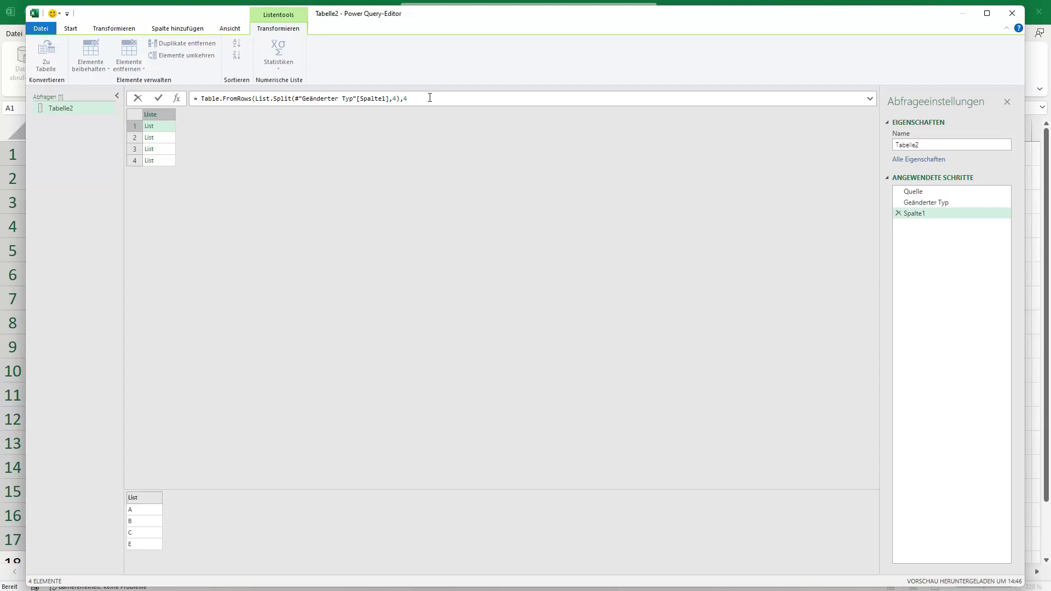
pyautogui.write(')')
pyautogui.click(159, 99)
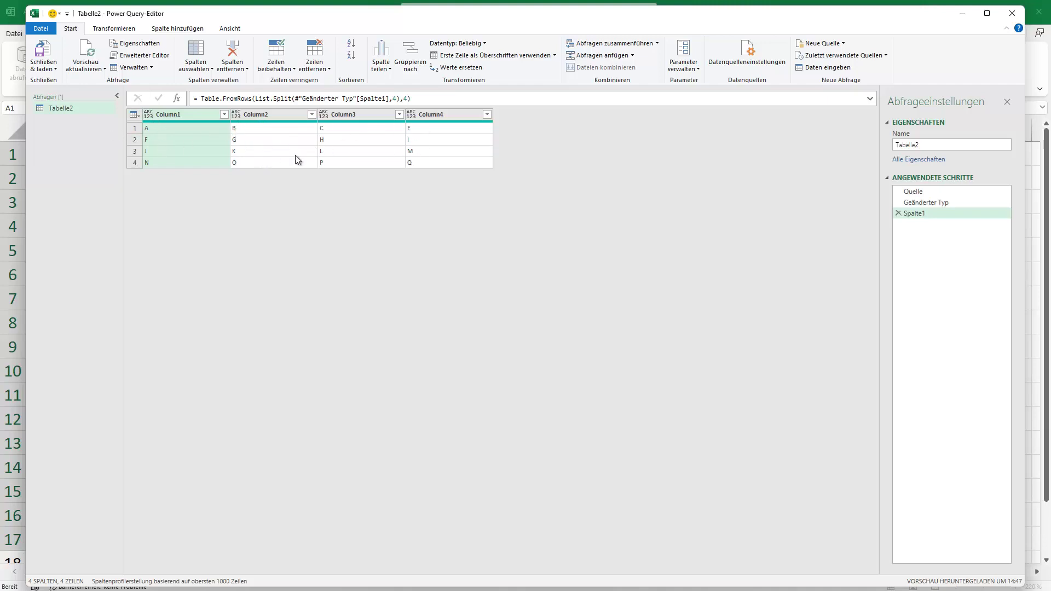
# Step: Close Power Query and load the four-column table onto a new worksheet
pyautogui.click(44, 53)
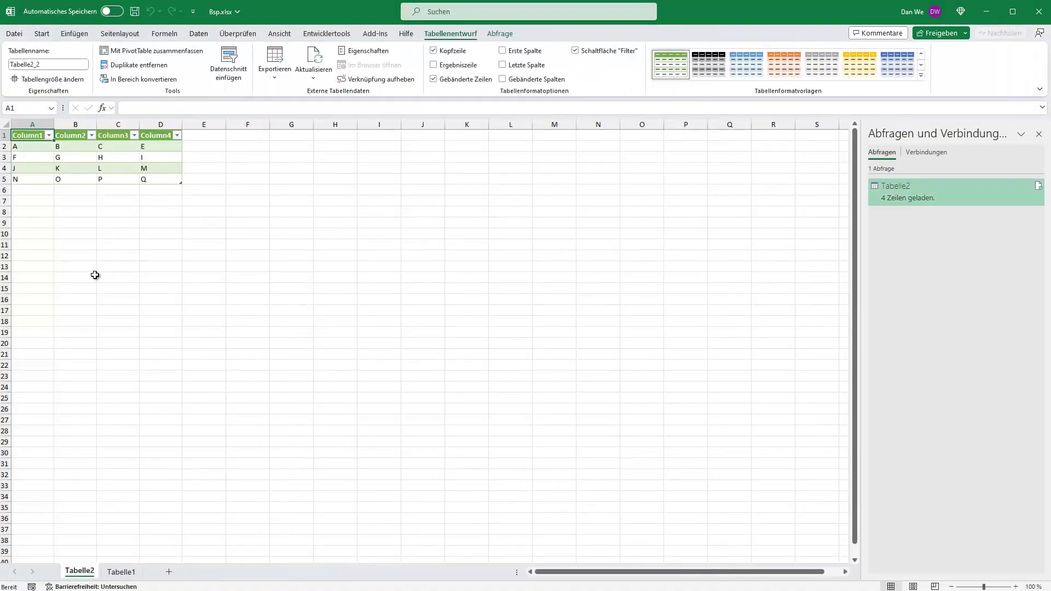
pyautogui.keyDown('ctrl'); pyautogui.scroll(7, 94, 275); pyautogui.keyUp('ctrl')
pyautogui.keyDown('ctrl'); pyautogui.scroll(3, 143, 281); pyautogui.keyUp('ctrl')
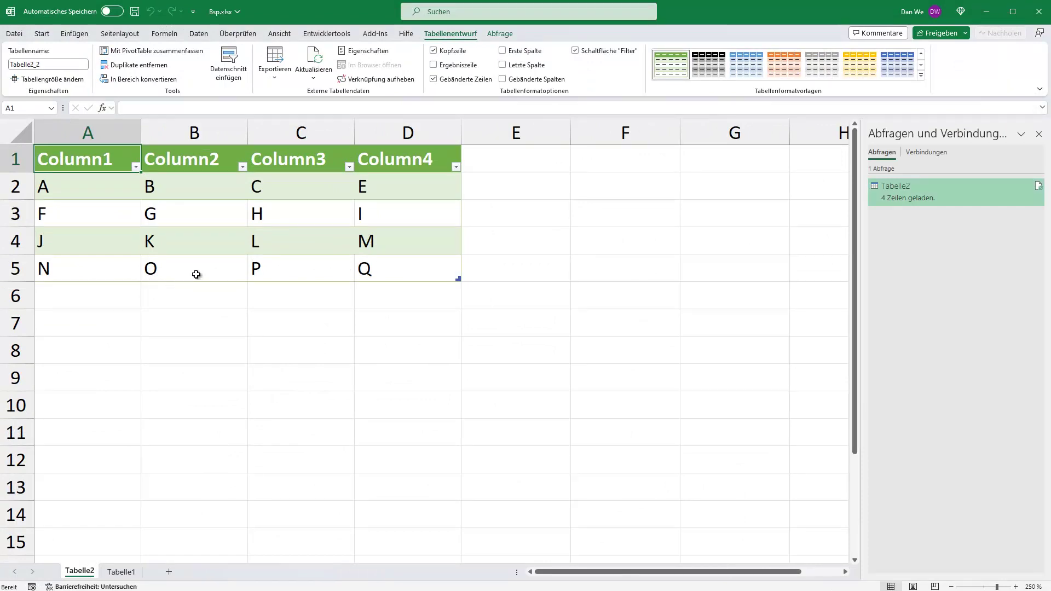
# Step: Compare the original Spalte1 column on Tabelle1 with the Column1–Column4 table on Tabelle2
pyautogui.click(121, 569)
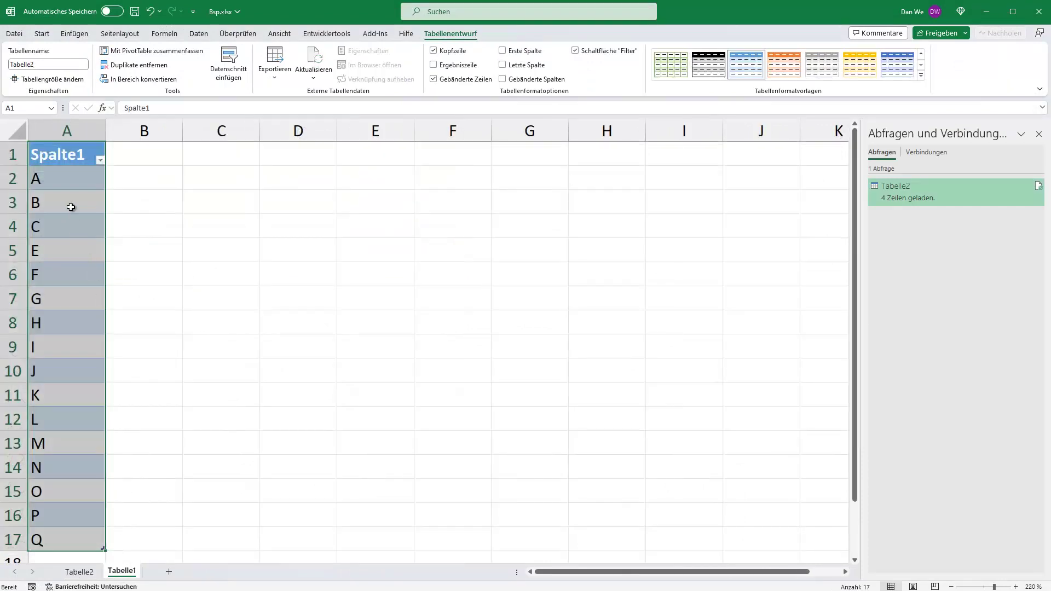
pyautogui.scroll(-3, 82, 294)
pyautogui.scroll(3, 84, 296)
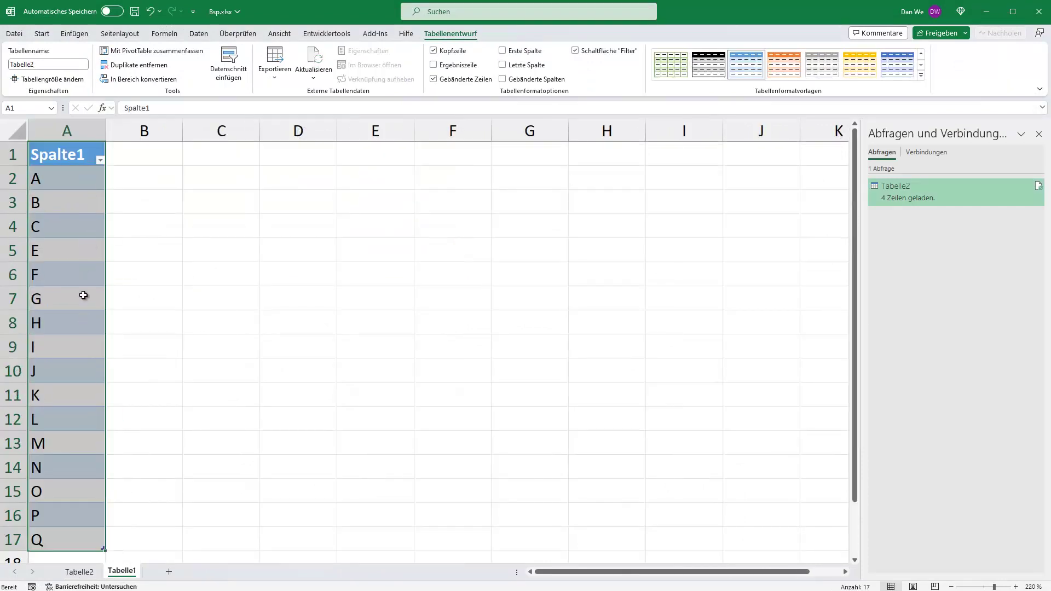
pyautogui.click(79, 572)
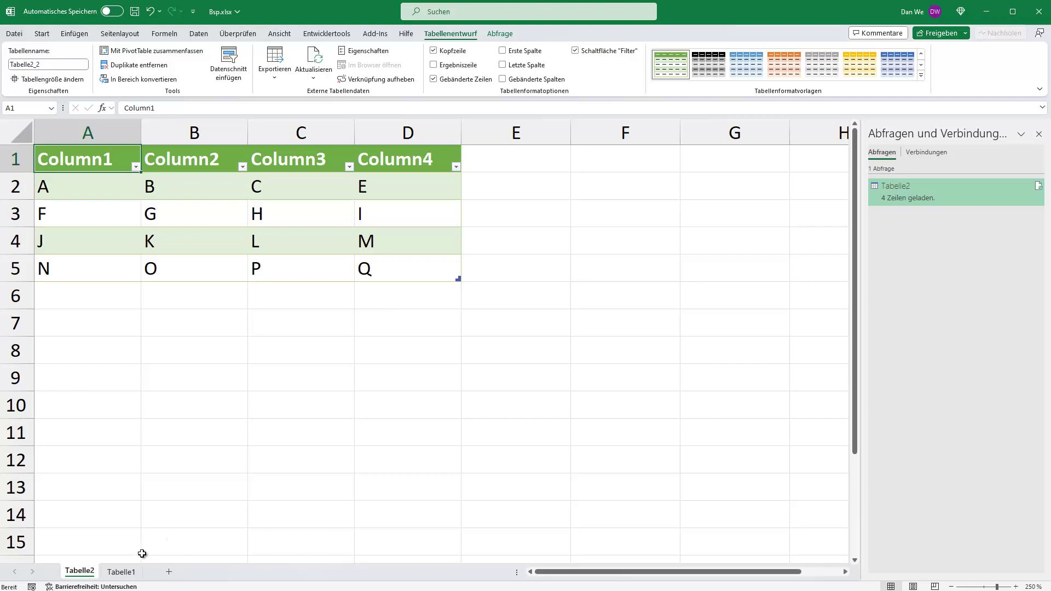
pyautogui.click(121, 571)
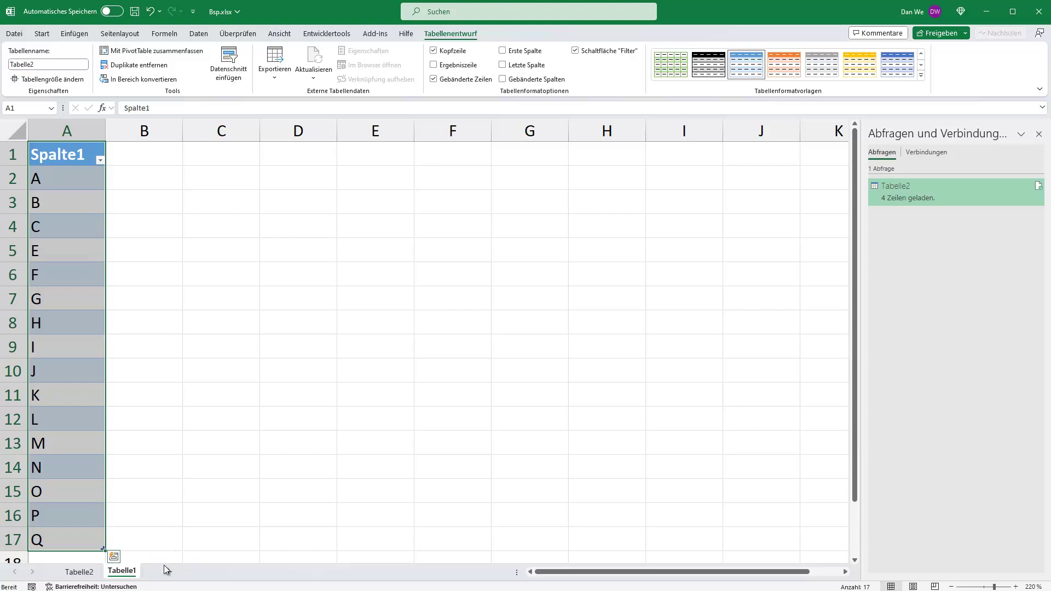
pyautogui.click(80, 572)
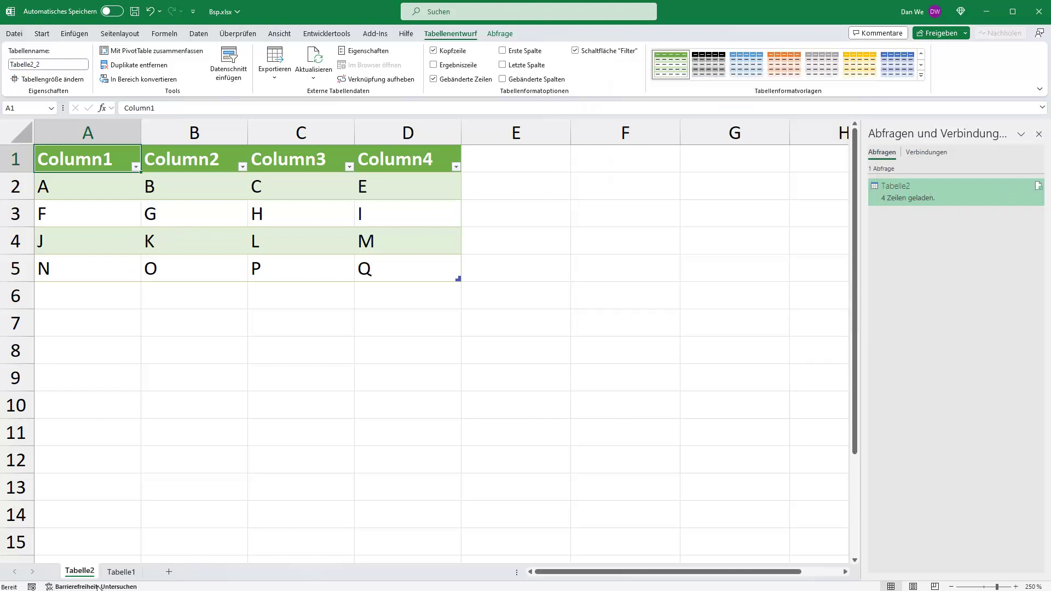
pyautogui.click(121, 571)
pyautogui.click(79, 572)
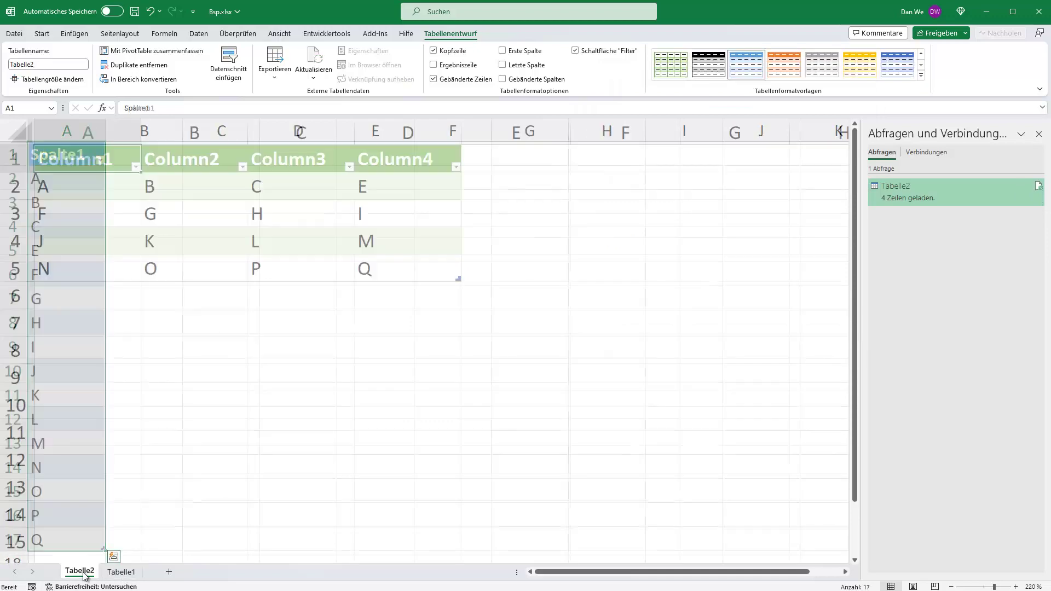